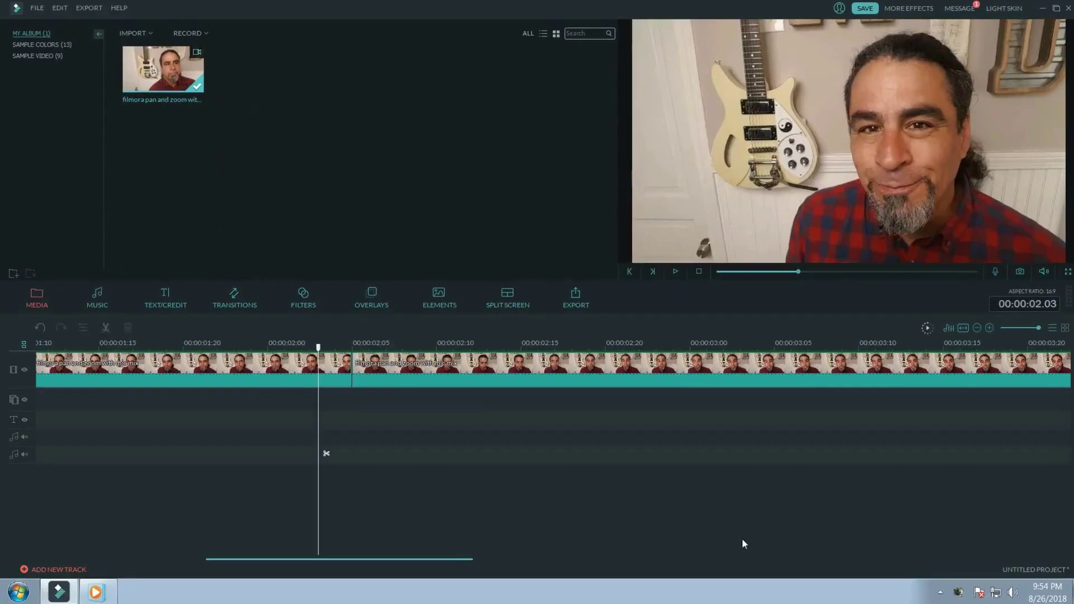
- Cut the first clip again at 00:00:01:20, leaving a short middle piece before the earlier cut
left_click(313, 378)
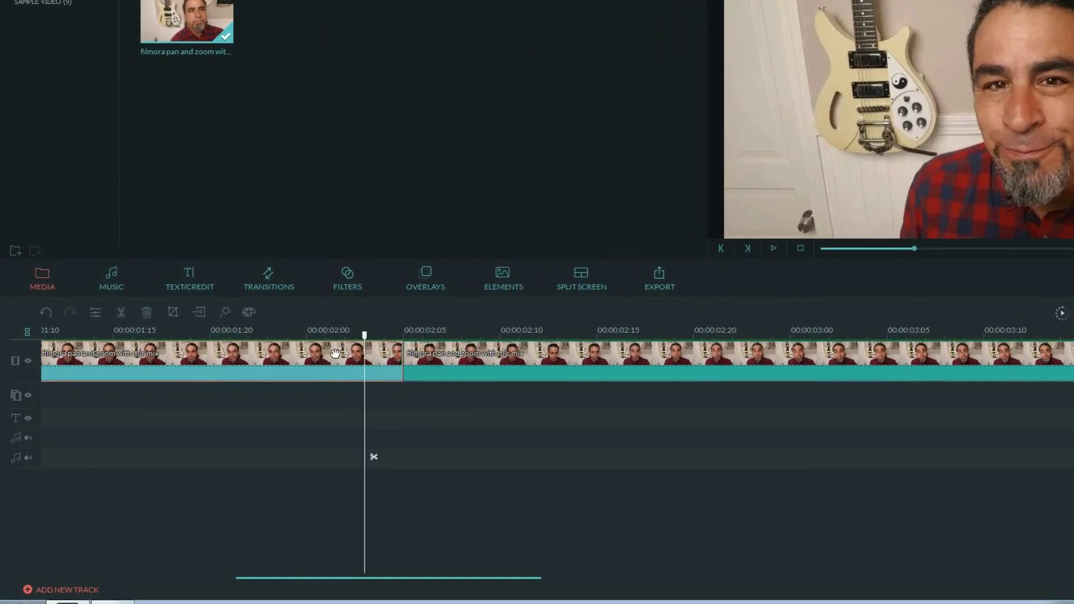
left_click(263, 327)
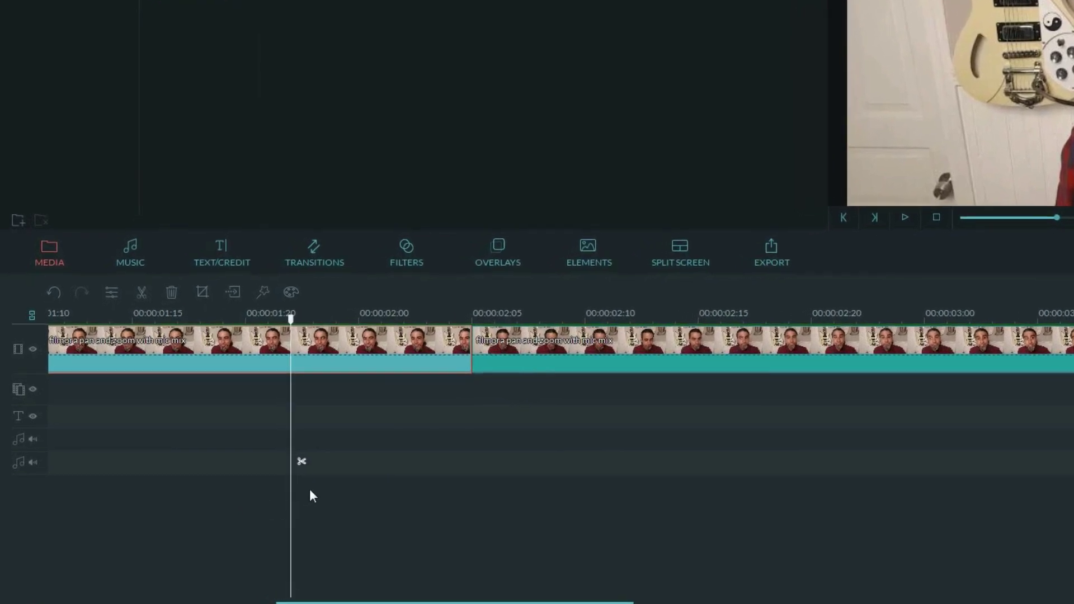
left_click(307, 462)
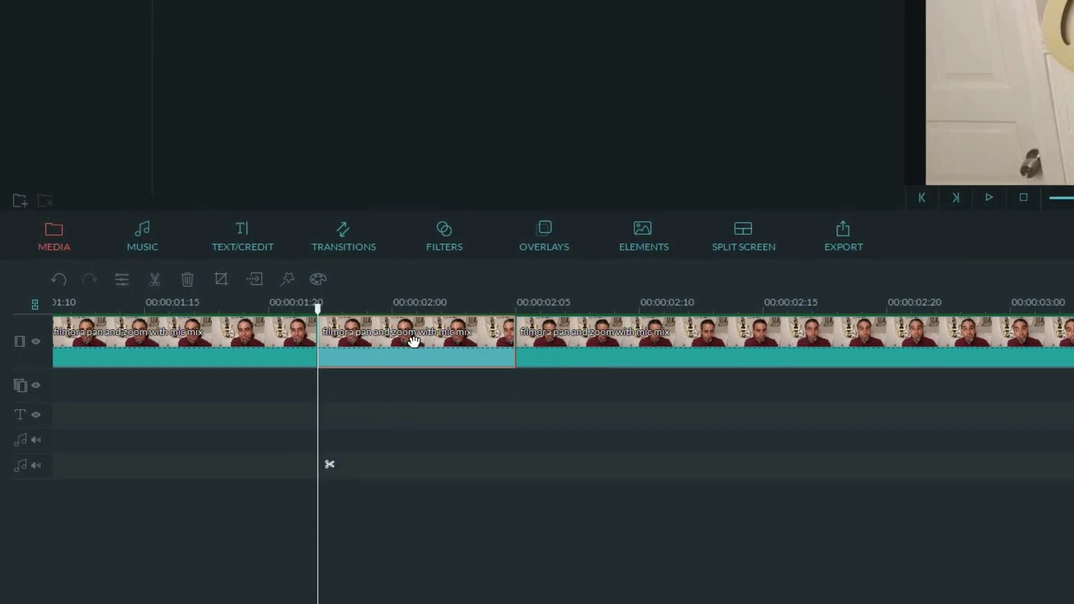
right_click(396, 345)
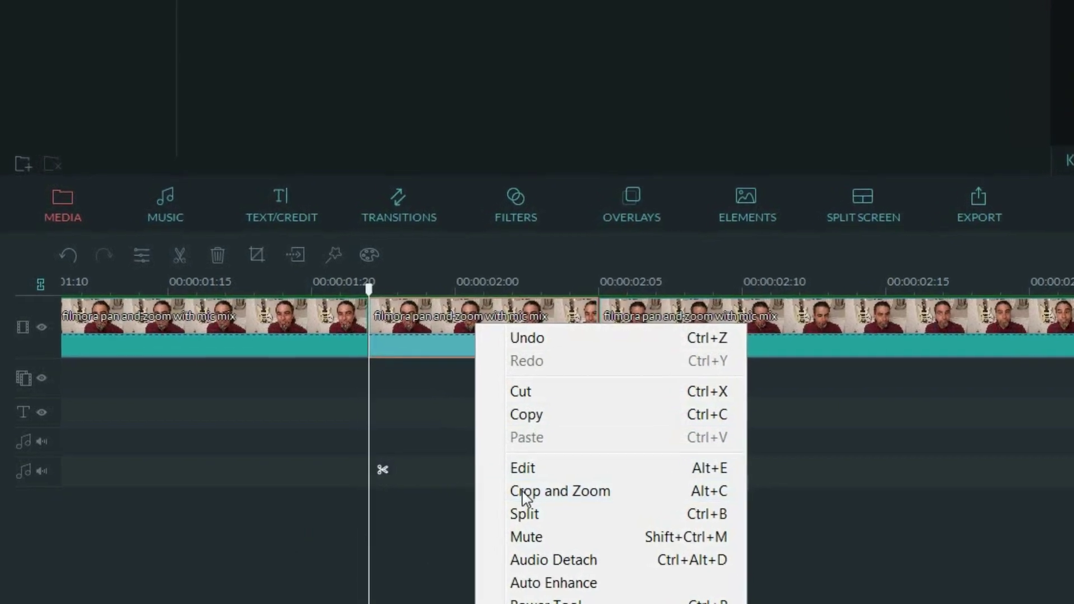
- Shrink the middle clip's Pan & Zoom end frame onto the top-left white door, against the top edge
left_click(504, 489)
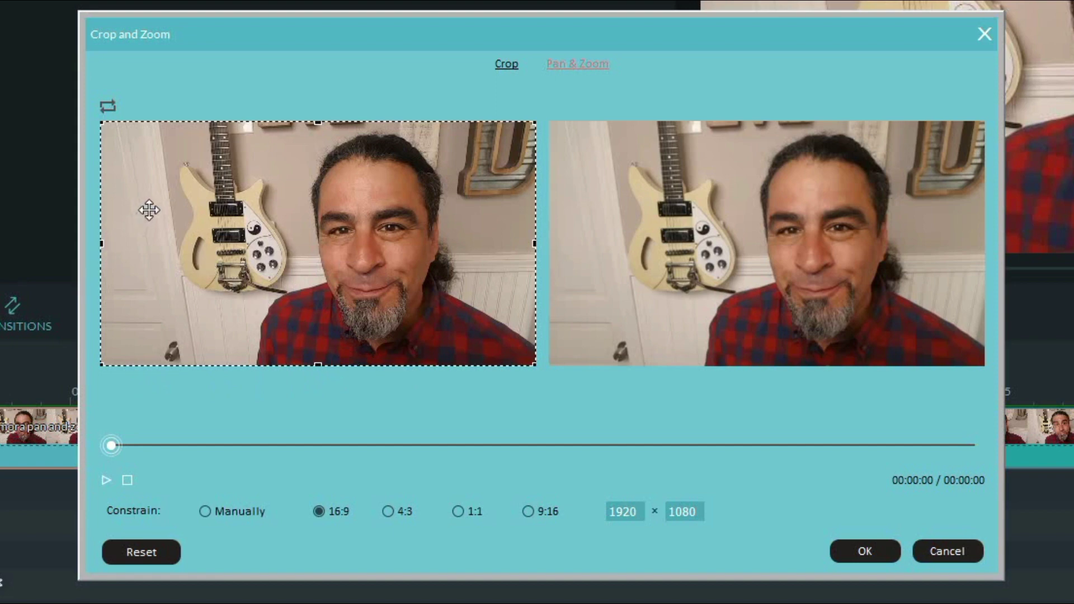
left_click_drag(535, 366, 515, 353)
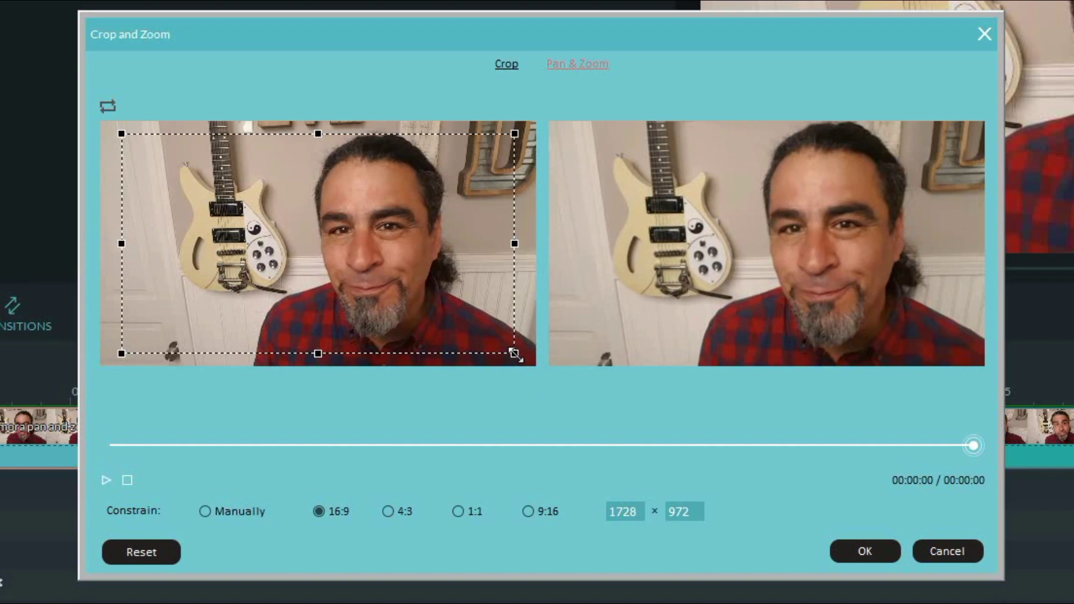
left_click_drag(514, 353, 98, 178)
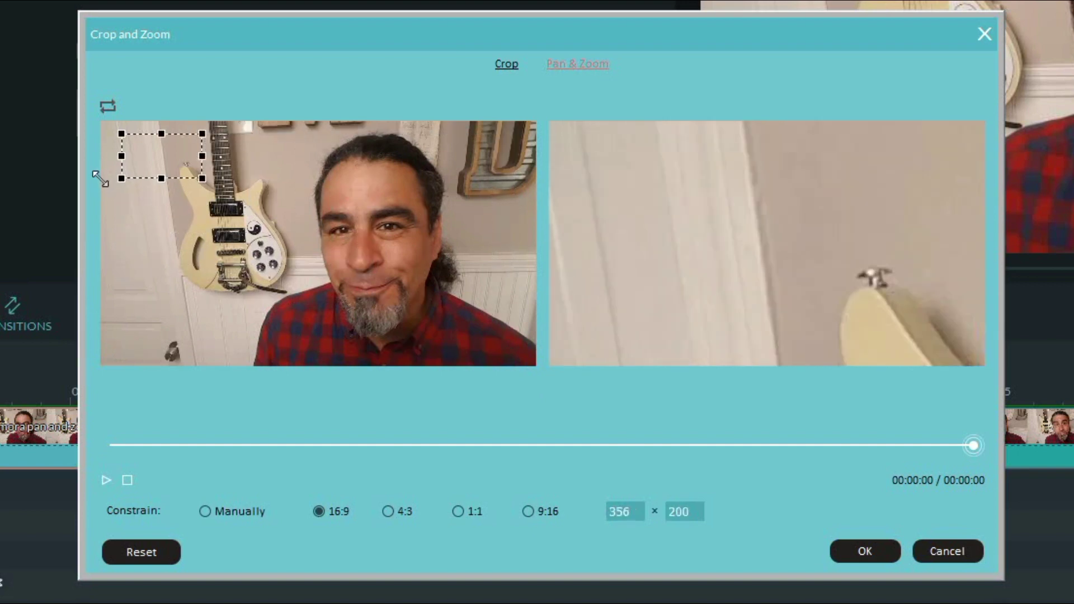
left_click_drag(127, 160, 126, 148)
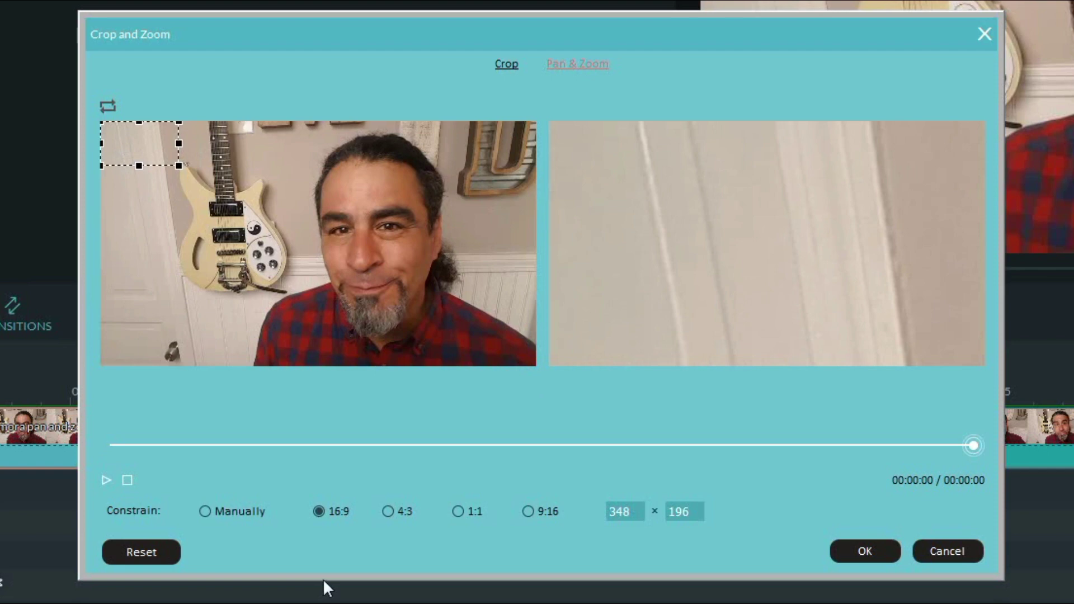
- Apply the door zoom to the middle clip with OK
left_click(854, 561)
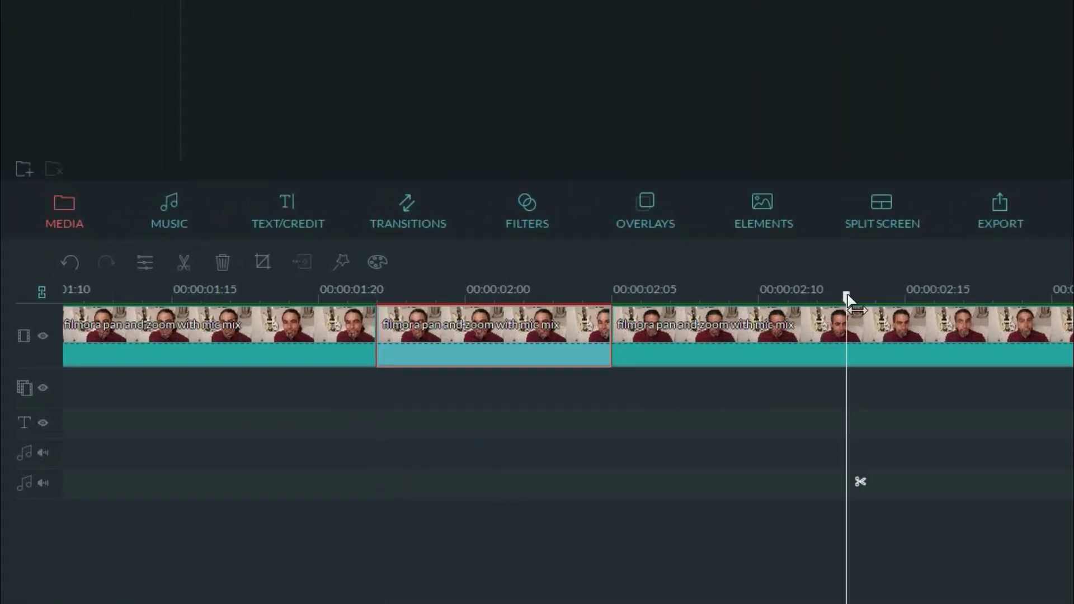
- Cut at 00:00:02:10 and Pan & Zoom the new clip out from a lower-right shirt close-up
left_click(861, 482)
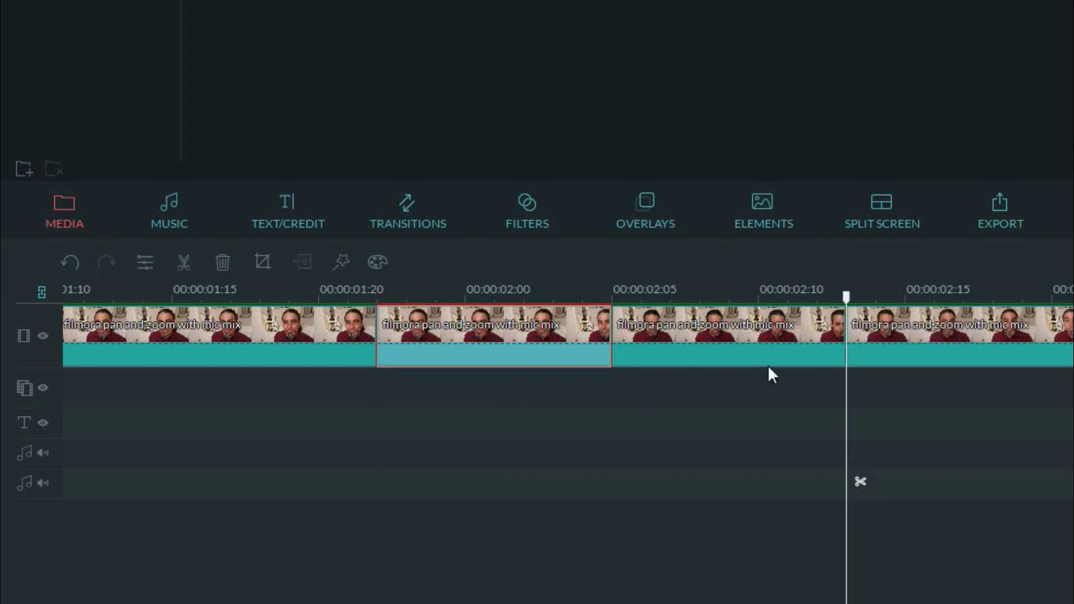
right_click(760, 337)
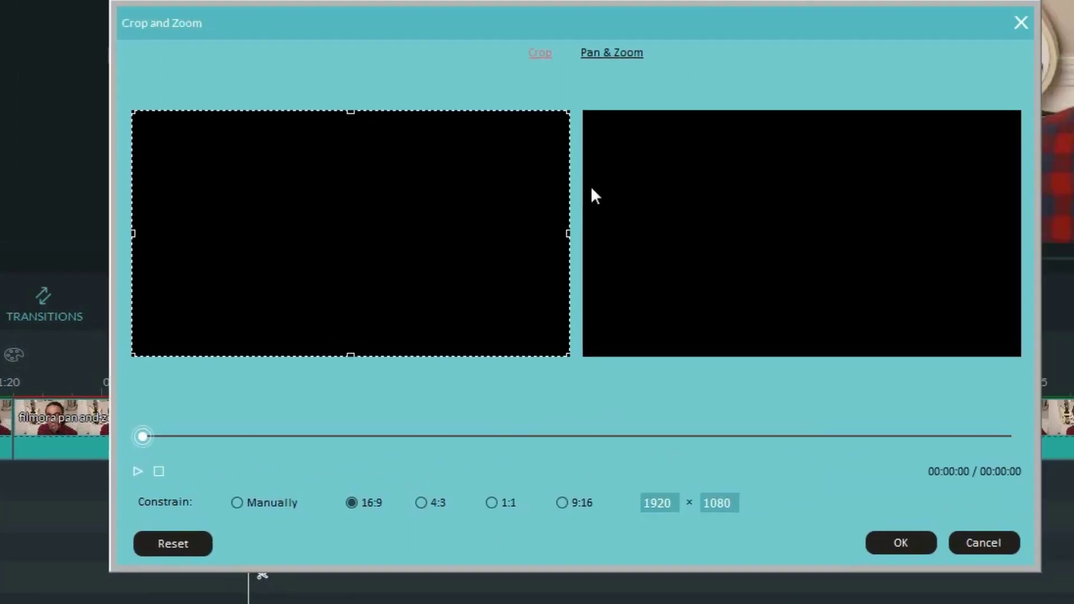
left_click(573, 65)
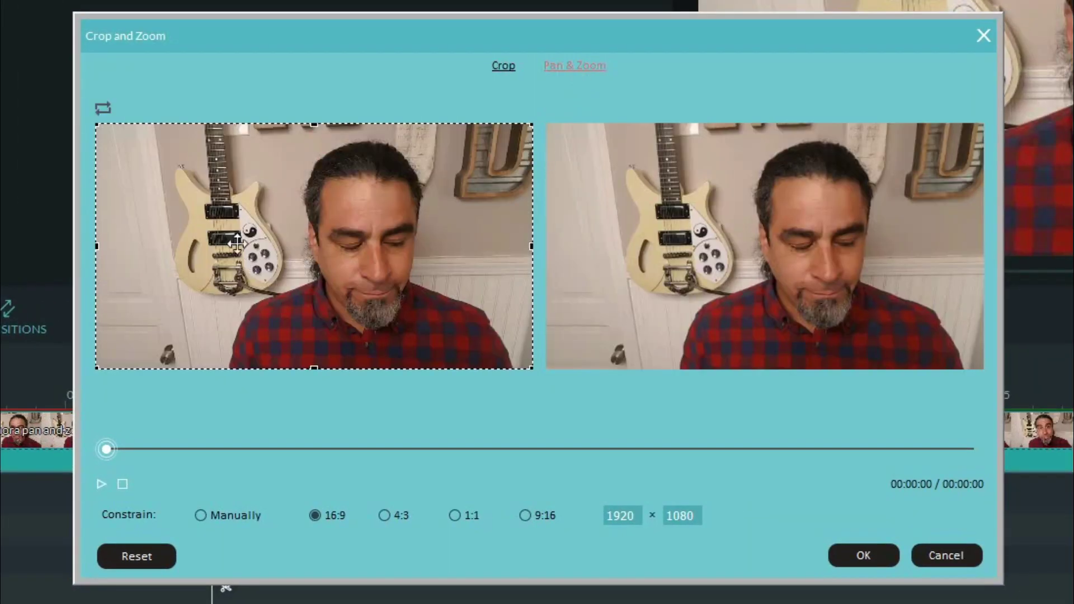
left_click(103, 108)
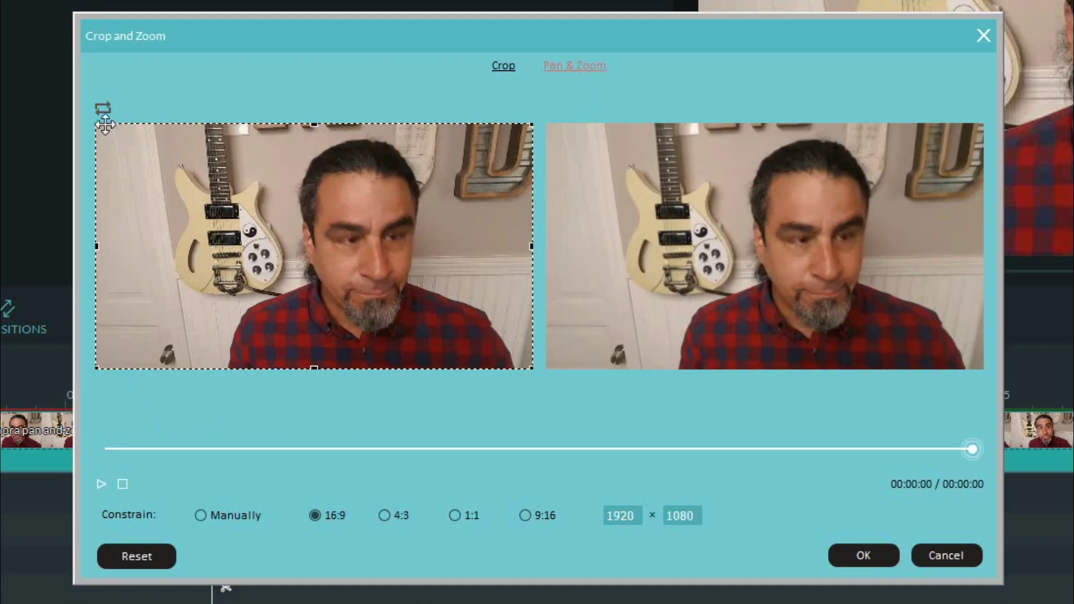
left_click_drag(117, 135, 413, 277)
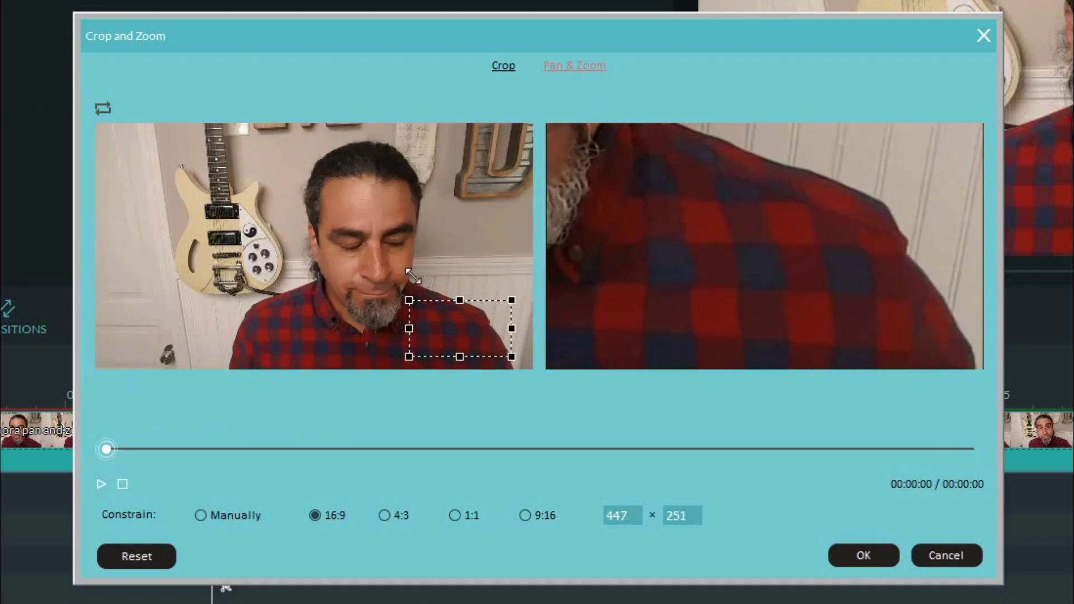
left_click_drag(493, 318, 527, 352)
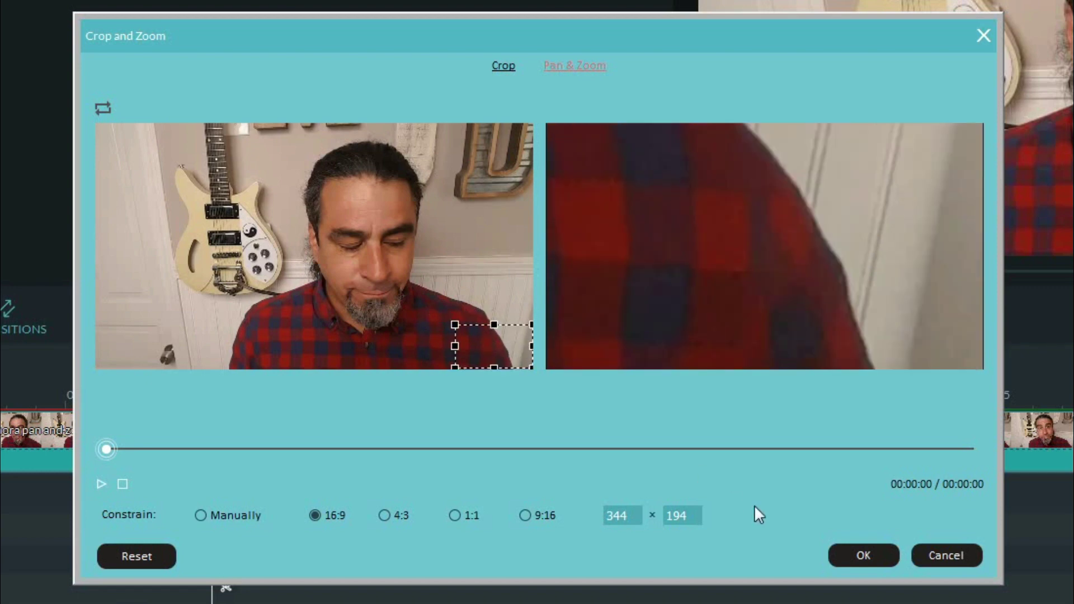
left_click(864, 556)
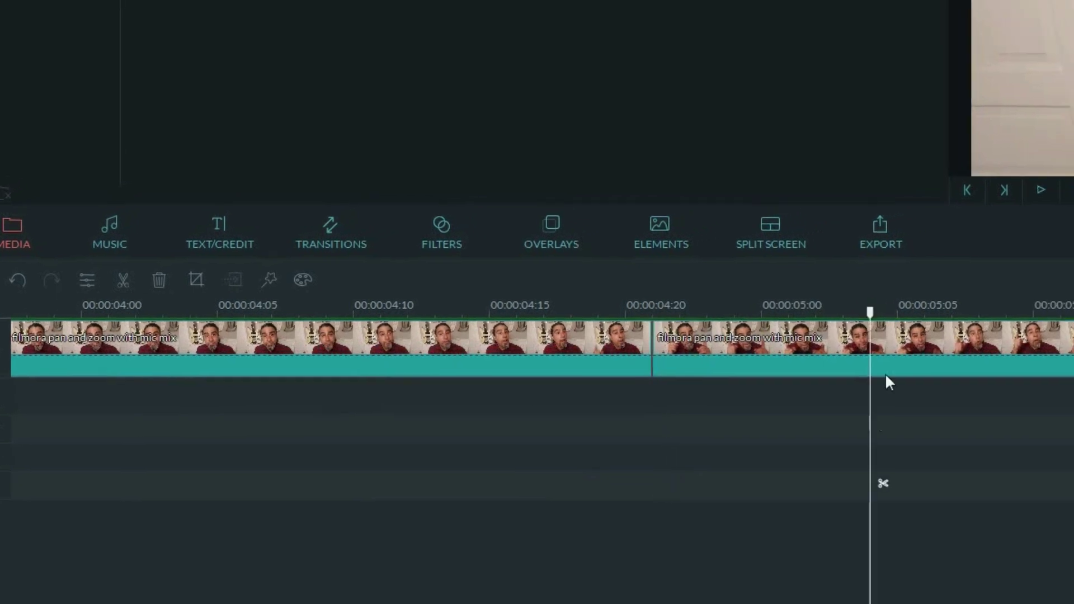
- Give the 4:20 clip a Pan & Zoom from a tight eye close-up to the full frame
right_click(730, 369)
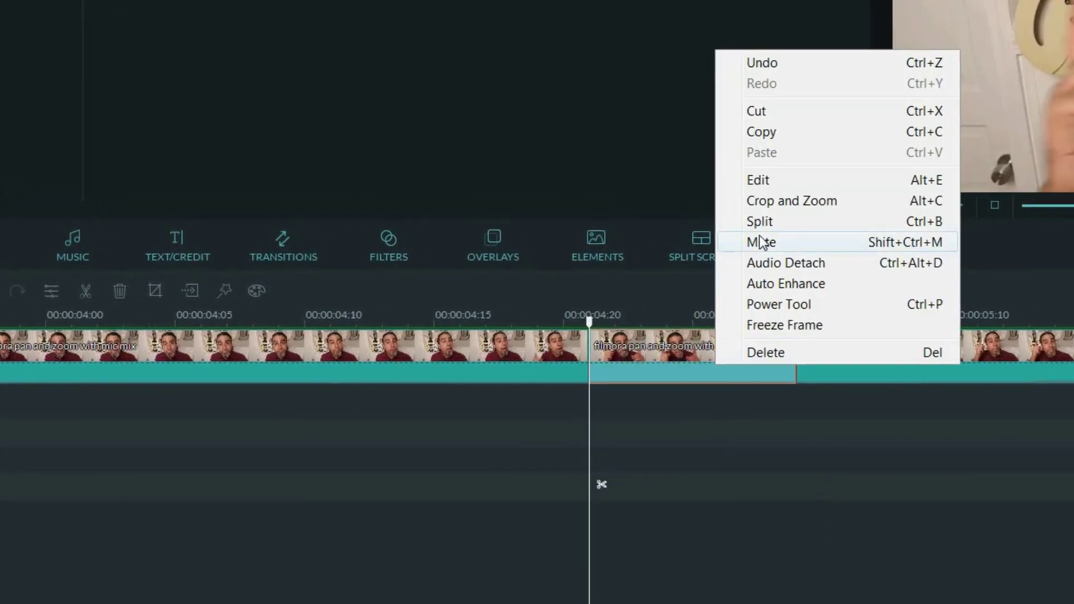
left_click(759, 203)
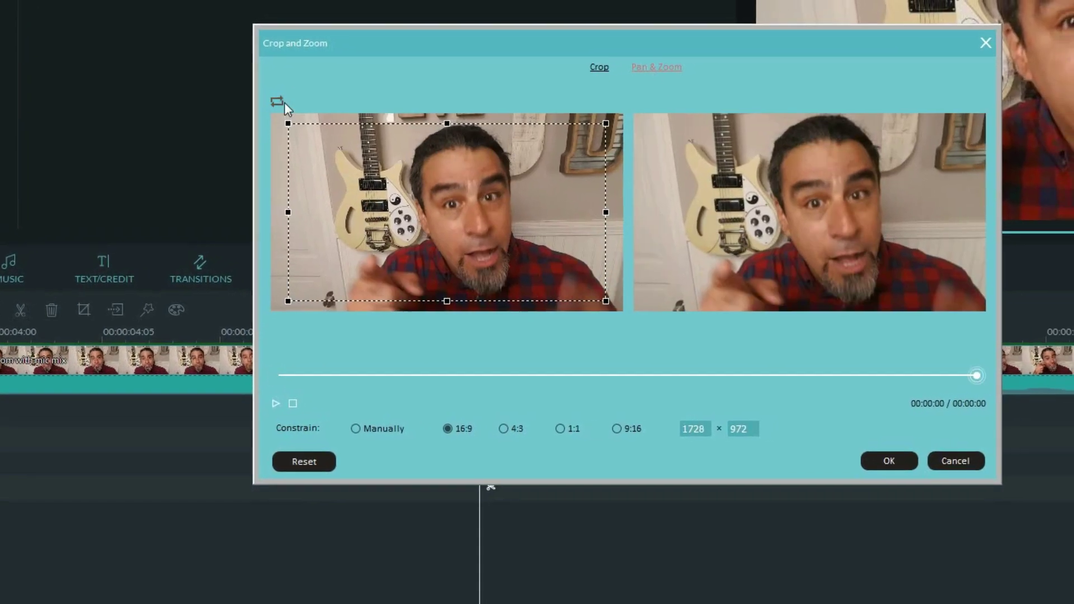
left_click(278, 103)
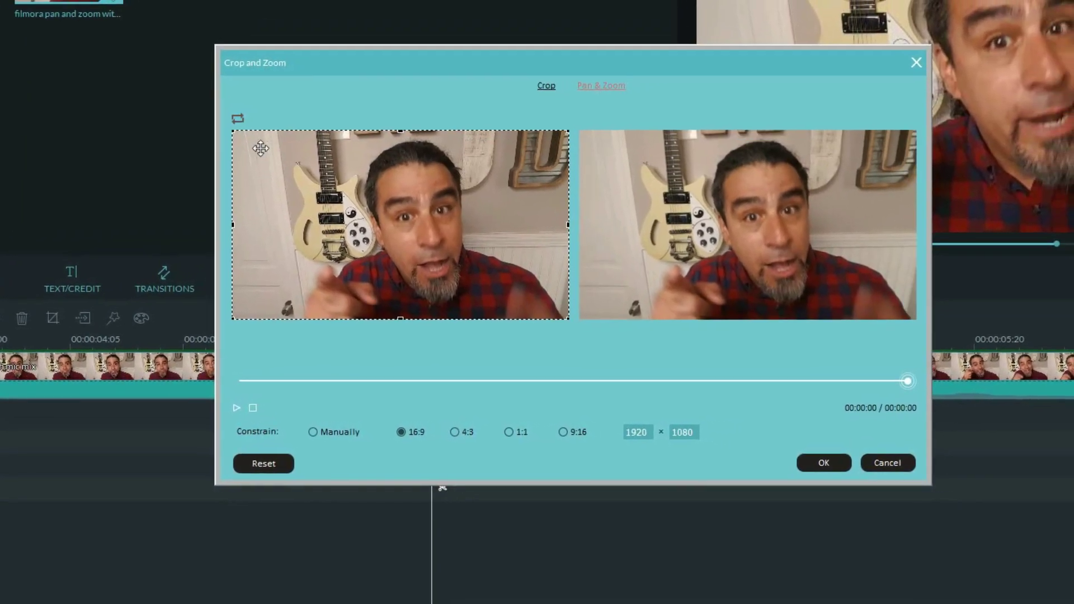
left_click_drag(233, 132, 264, 149)
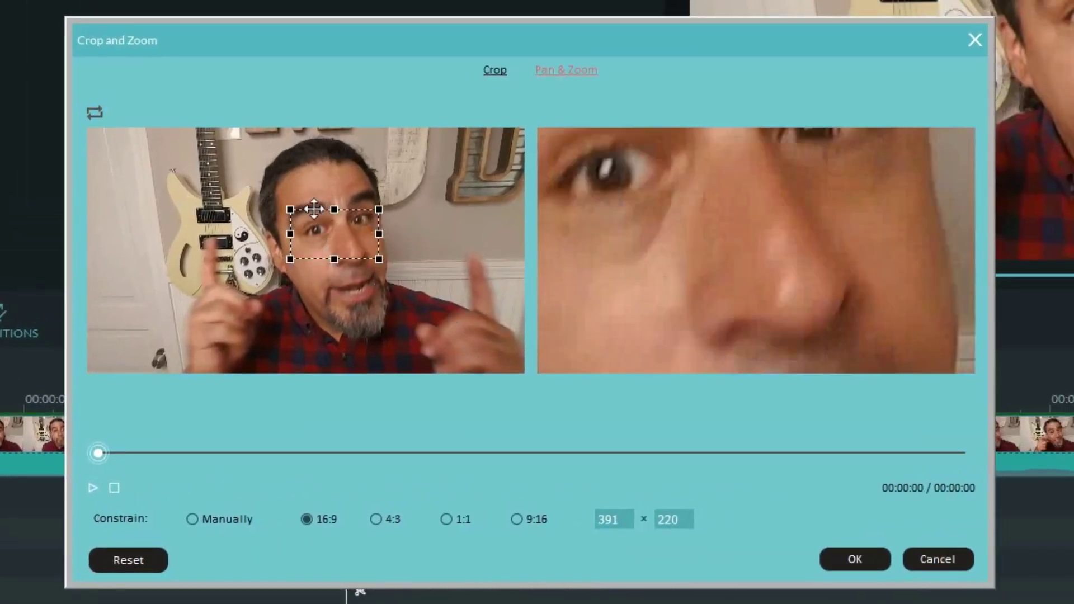
mouse_move(324, 214)
left_mouse_down()
mouse_move(319, 203)
mouse_move(303, 231)
left_mouse_up()
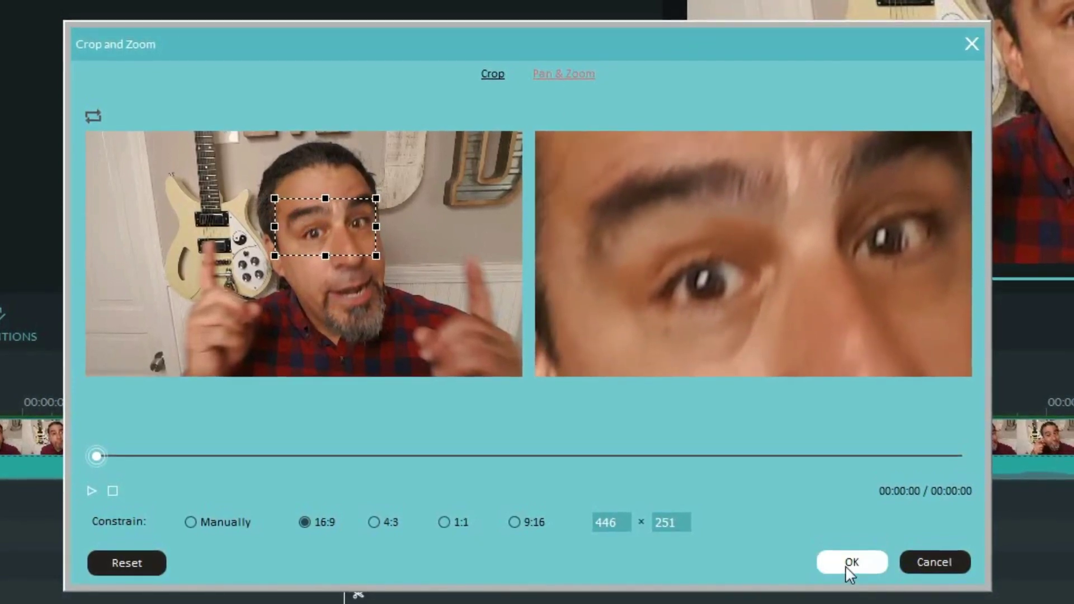
left_click(847, 566)
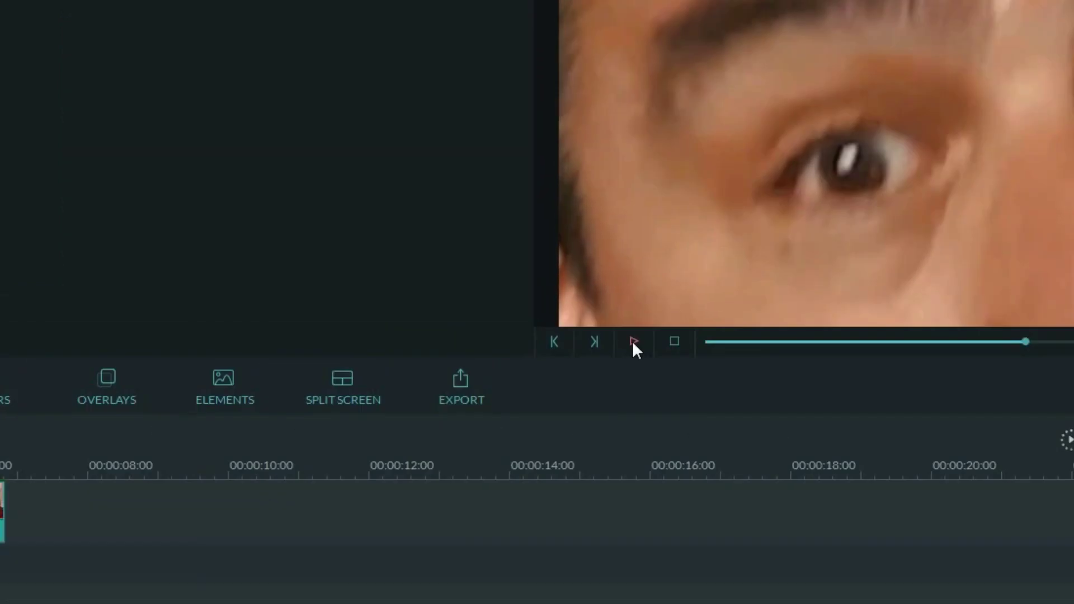
- Play the preview to watch the 4:20 clip pull back from the eyes
left_click(634, 344)
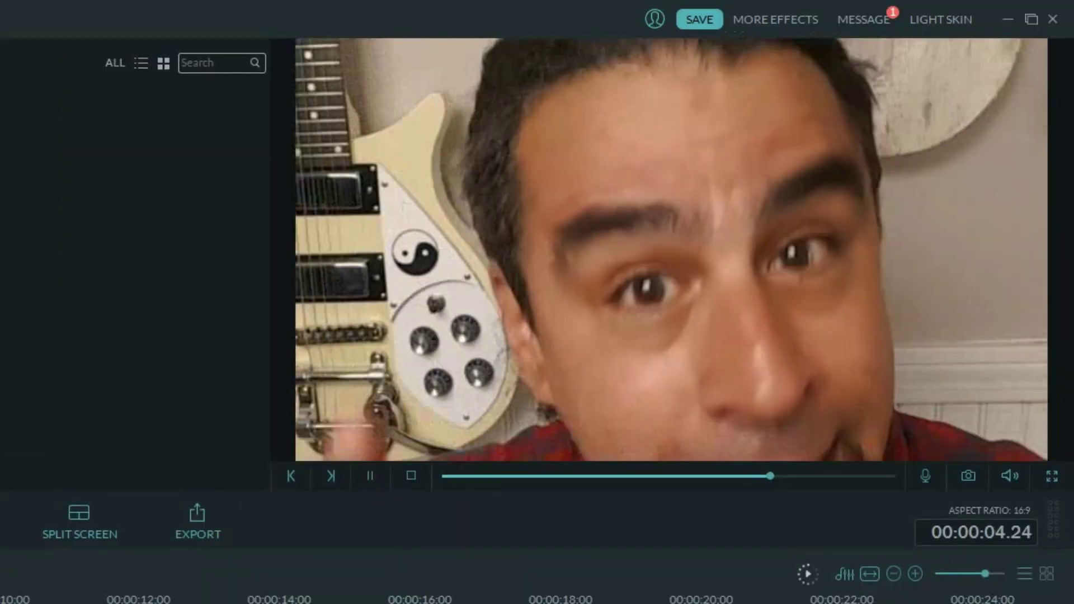